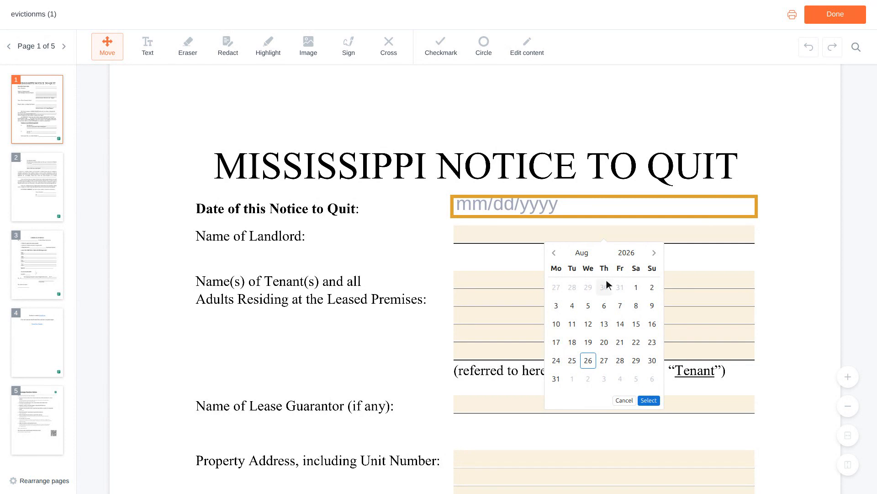
Move the notice-date calendar back to July 2026 and pick day 2 (07/02/2026).
click(607, 281)
click(607, 281)
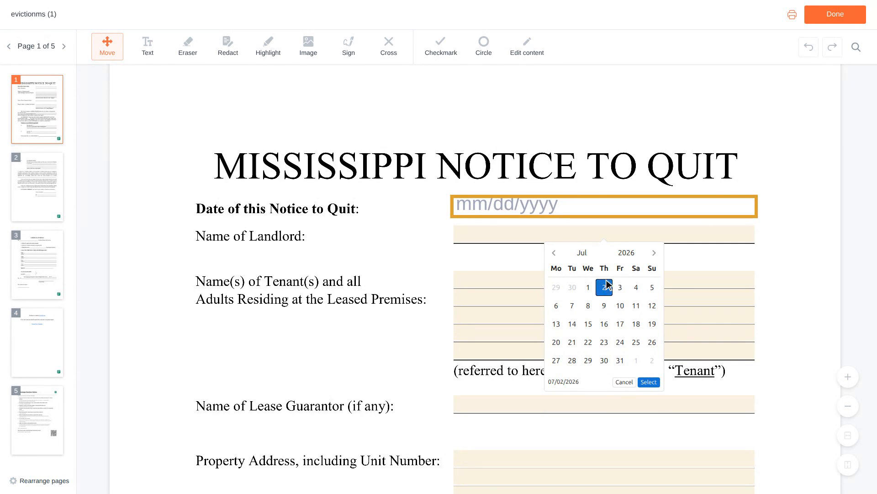
scroll(607, 284, down, 3)
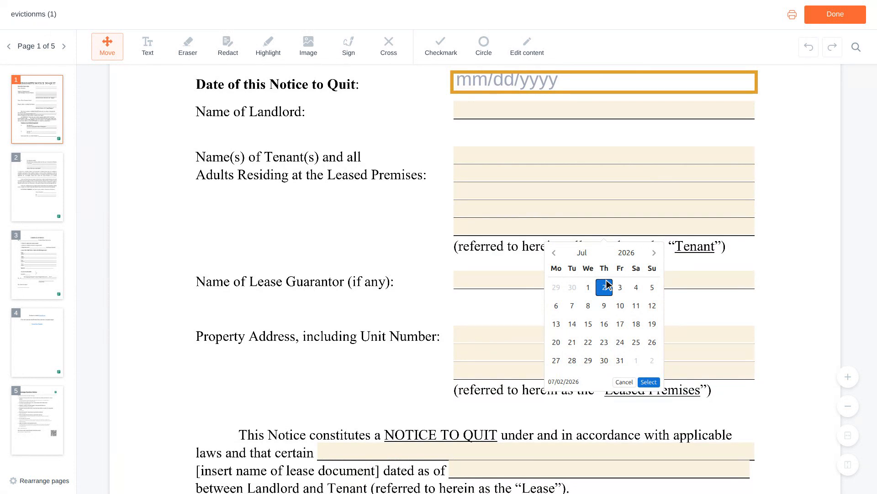
scroll(607, 285, down, 1)
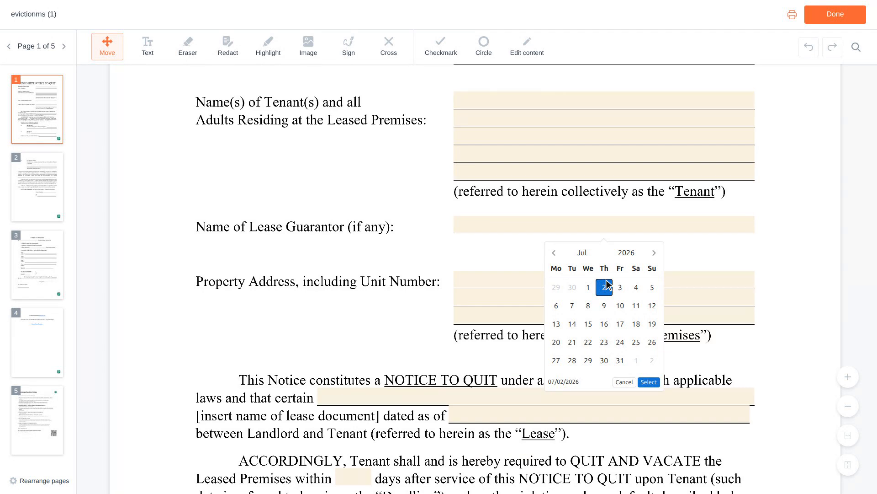
scroll(608, 284, down, 1)
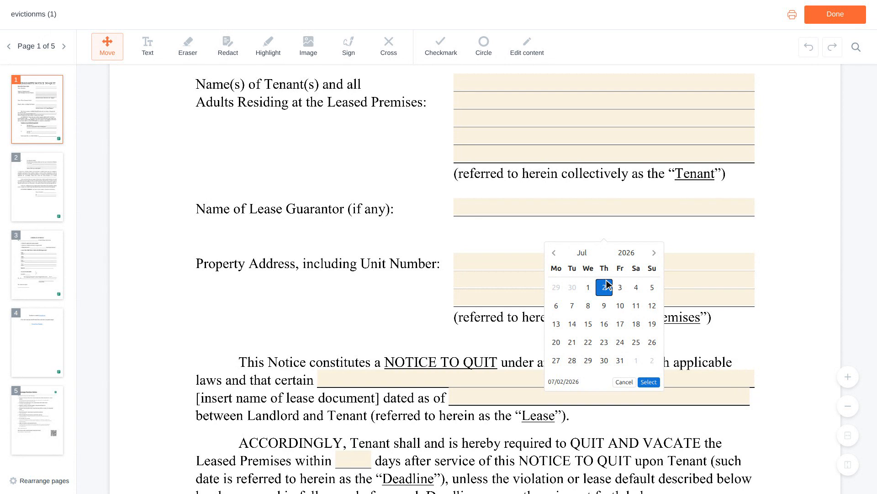
scroll(607, 284, down, 2)
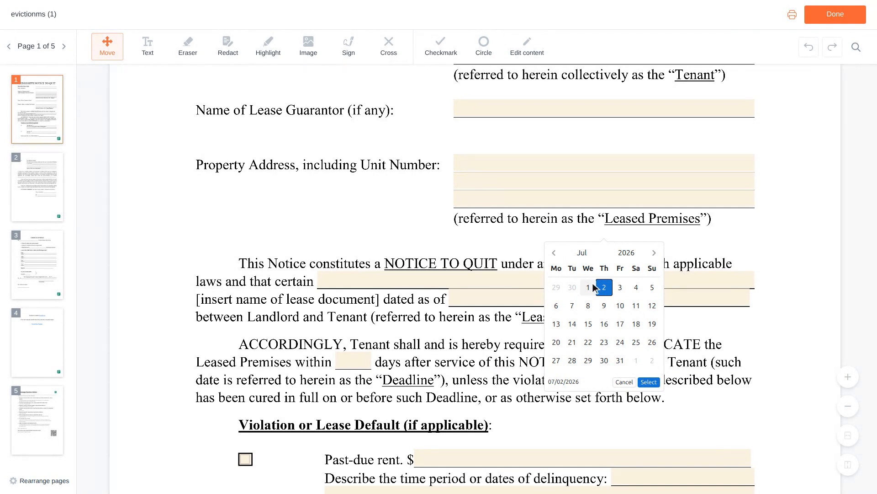
Enter 'Residential Lease Agreement' as the lease name, dated 06/01/2023.
click(539, 281)
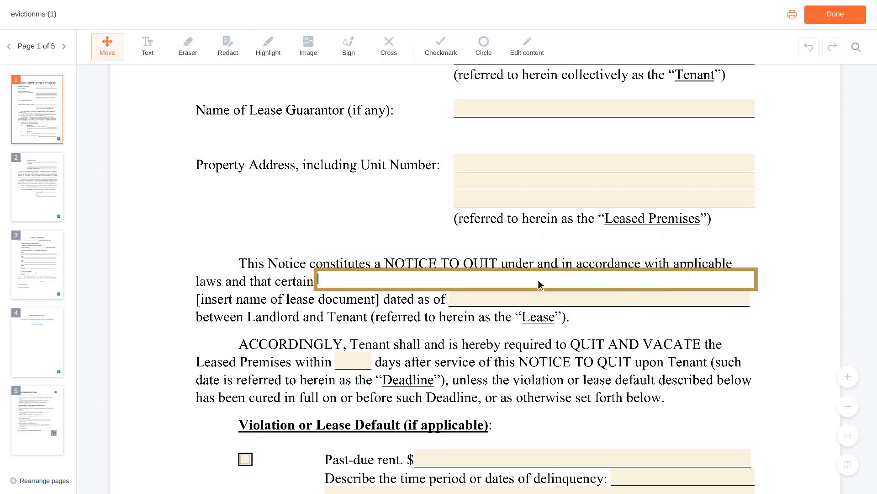
text(Residential Lease )
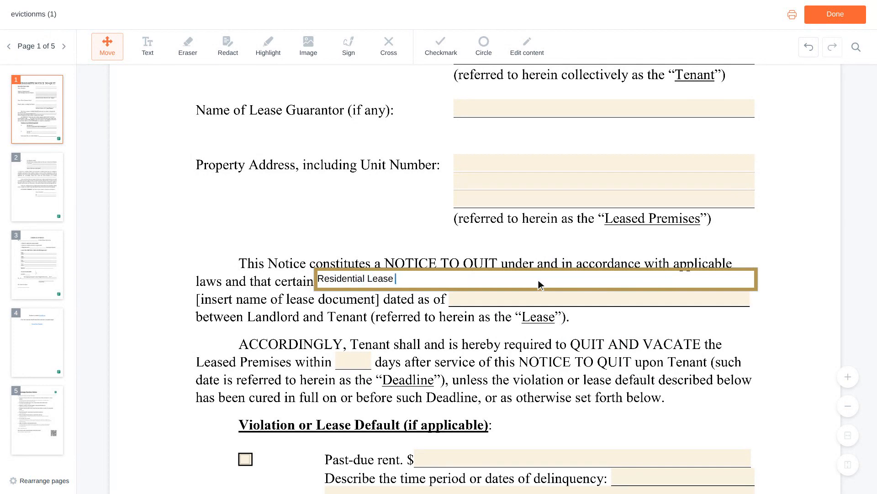
text(Agreement)
key(Tab)
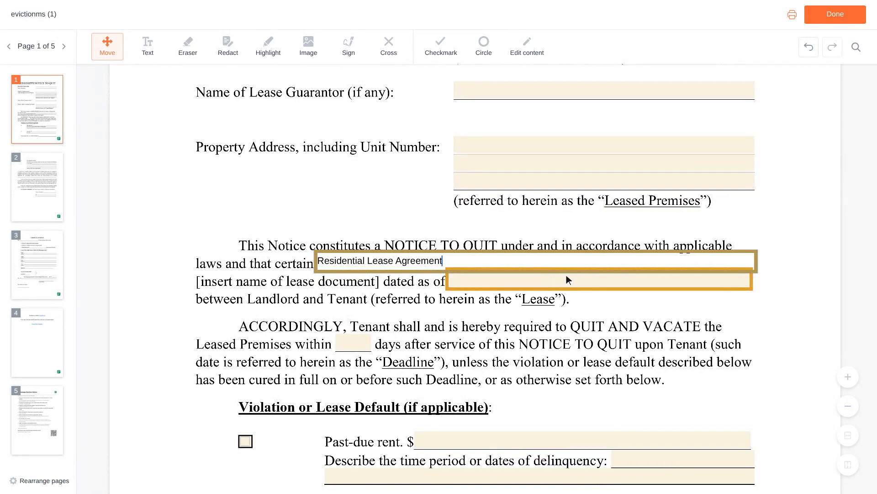
click(601, 281)
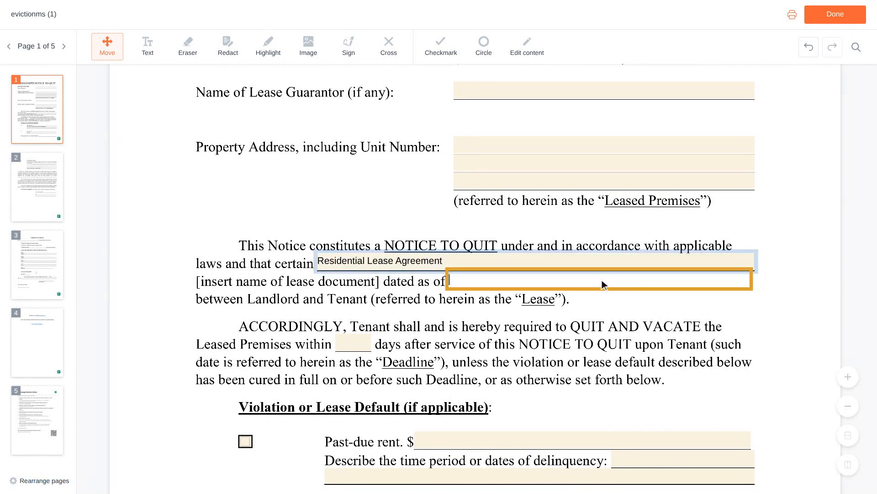
text(06/)
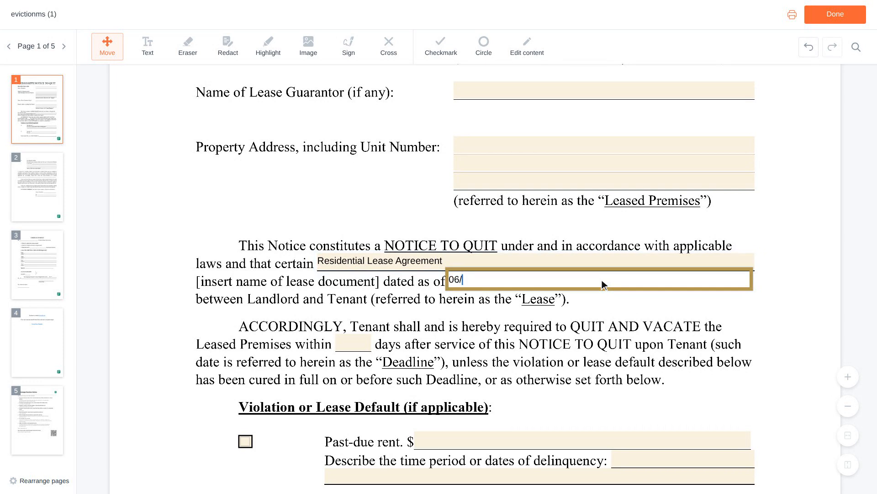
text(01/2023)
scroll(602, 284, down, 3)
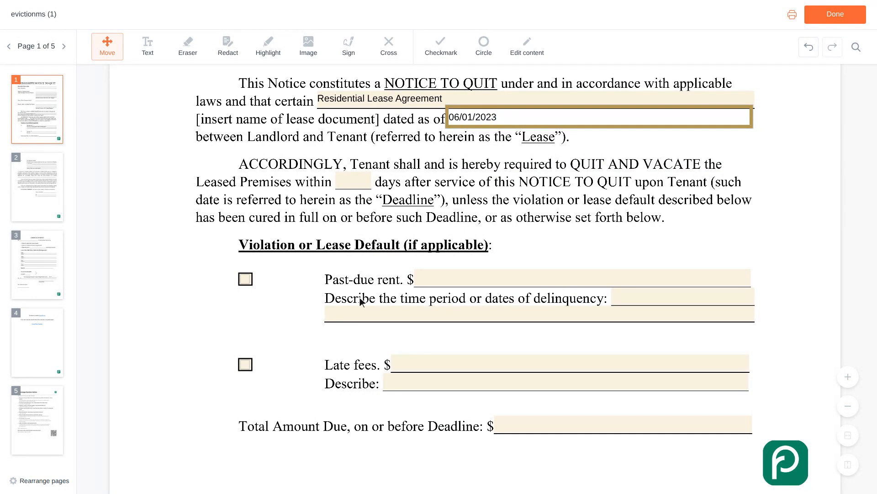
Check Past-due rent with 1,200 for 'February 2024 rent, due on the first', then check Late fees.
click(251, 280)
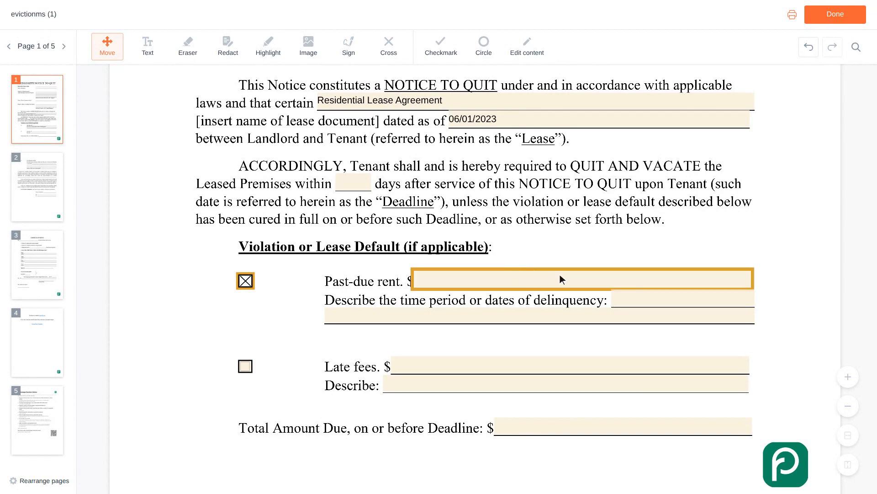
click(582, 280)
text(1,200)
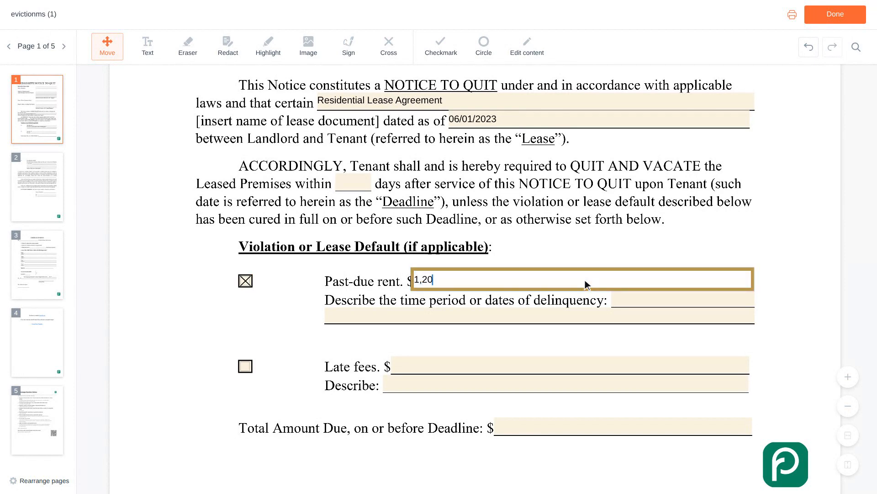
scroll(585, 279, down, 1)
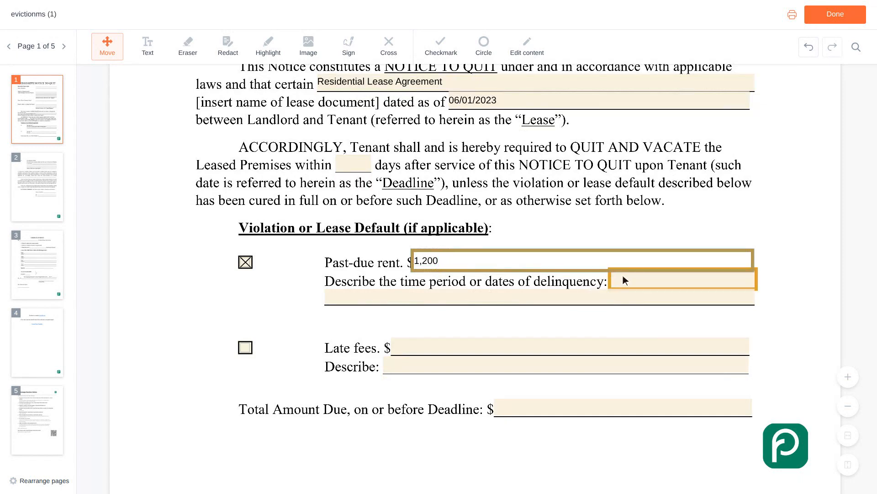
click(685, 279)
text(February 2024 re)
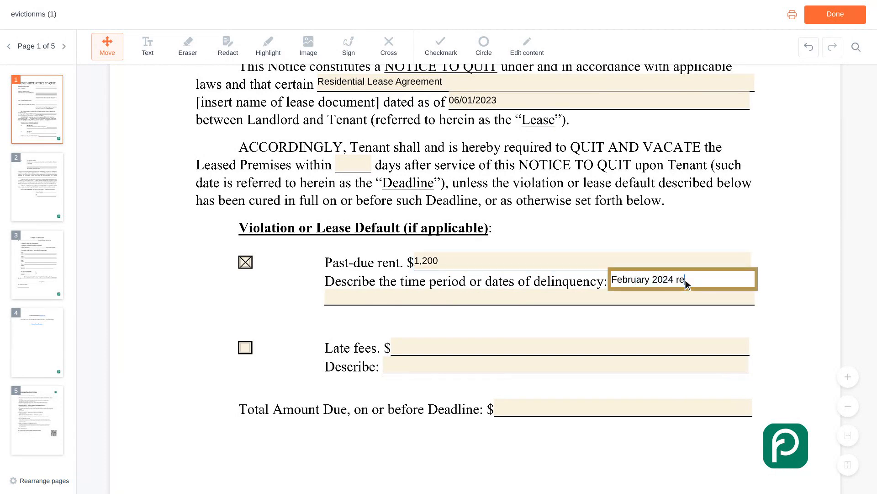
text(nt, due on the first)
scroll(685, 280, down, 2)
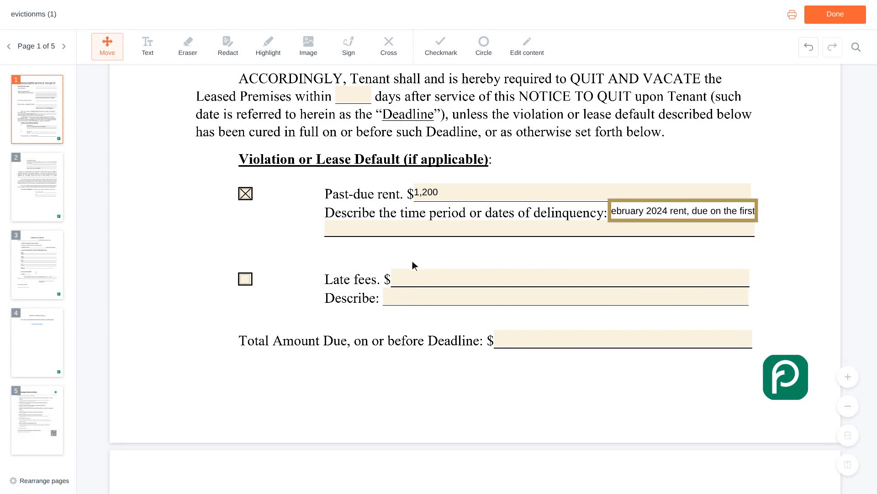
click(245, 279)
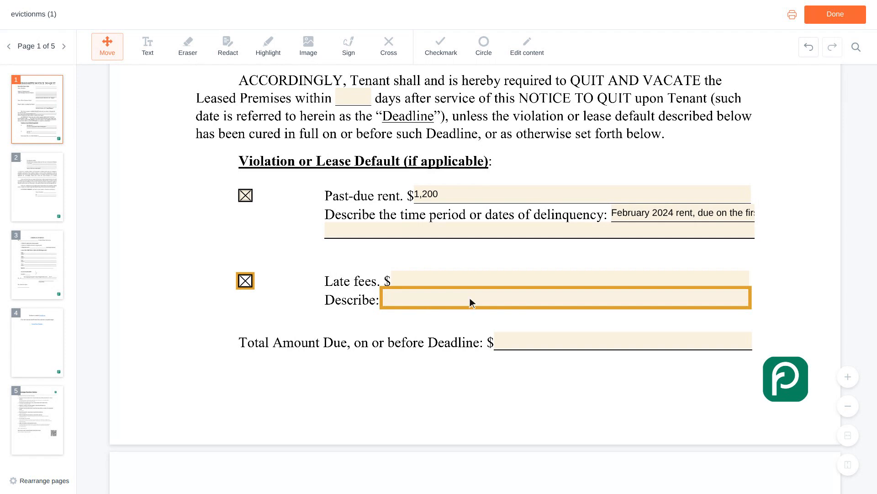
Enter 50 as the late fee amount and 1,250 as the Total Amount Due.
click(569, 282)
text(50)
scroll(573, 280, down, 1)
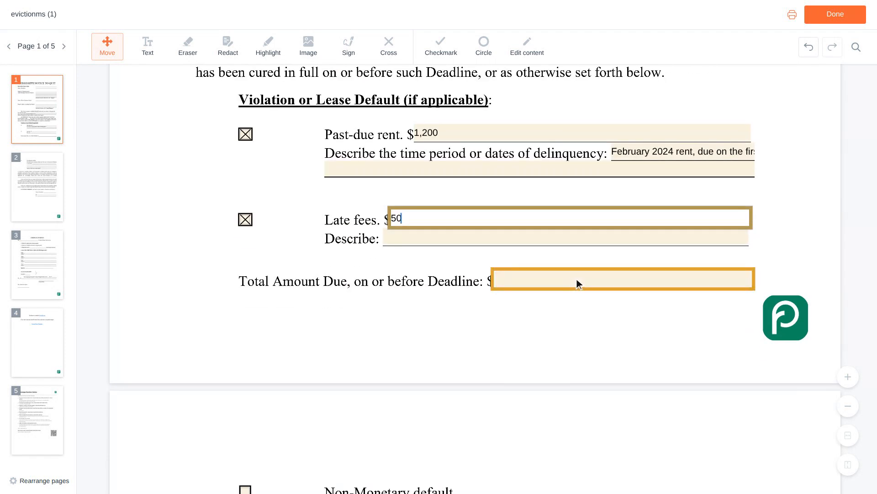
click(625, 280)
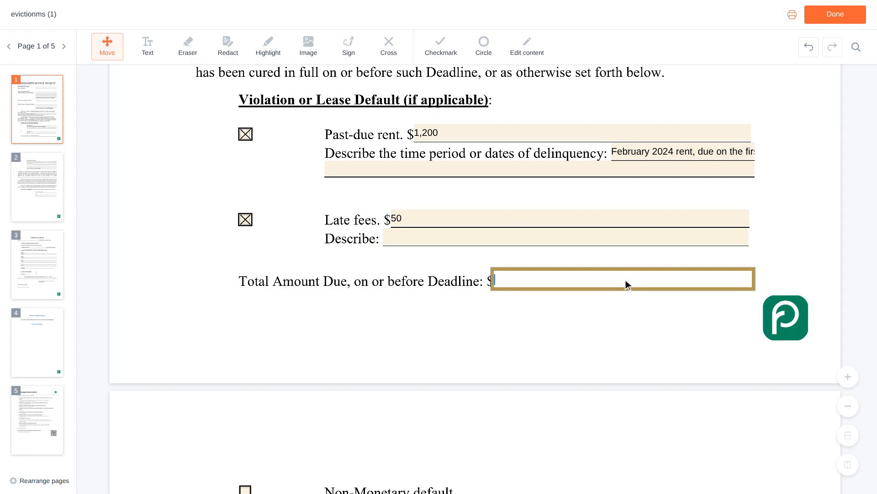
text(1,250)
Fill page 2's Name of Landlord and By with the landlord's name, and Its with 'Owner'.
key(Tab)
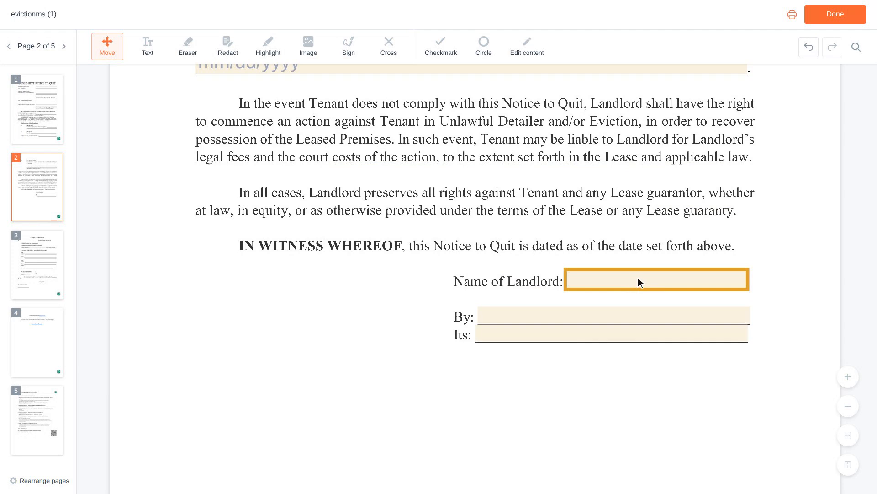
click(659, 279)
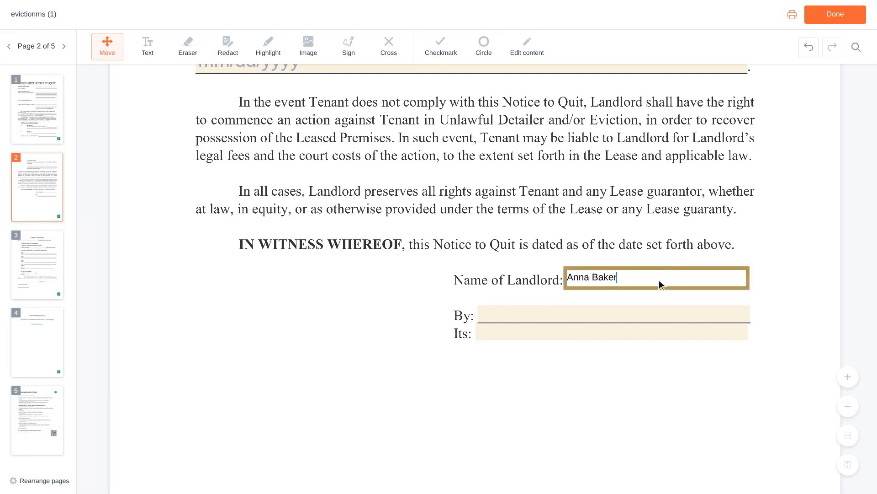
key(Tab)
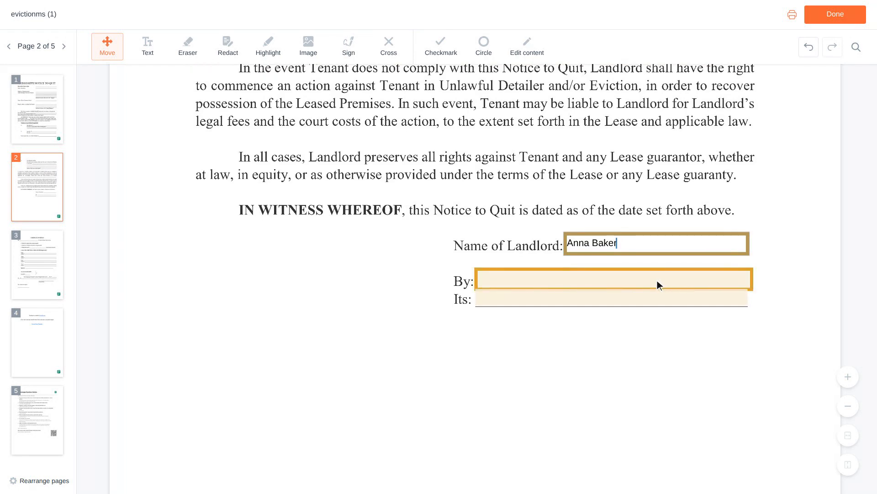
click(616, 280)
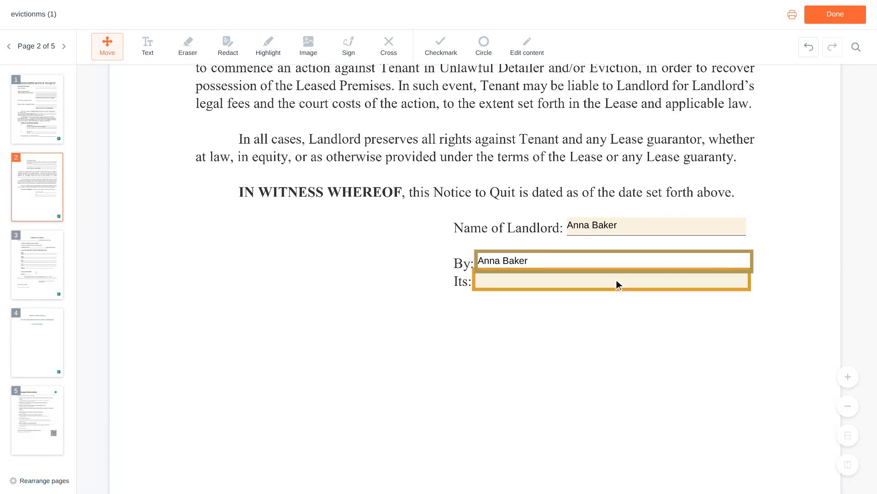
click(614, 280)
text(Owner)
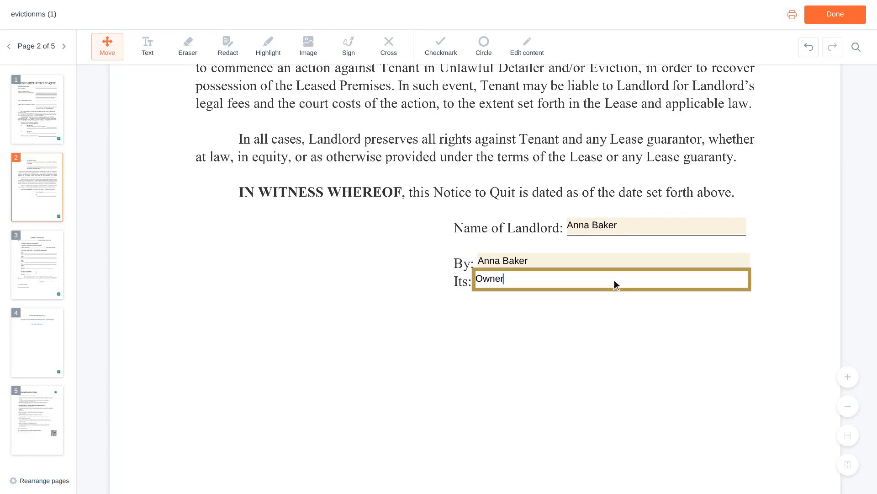